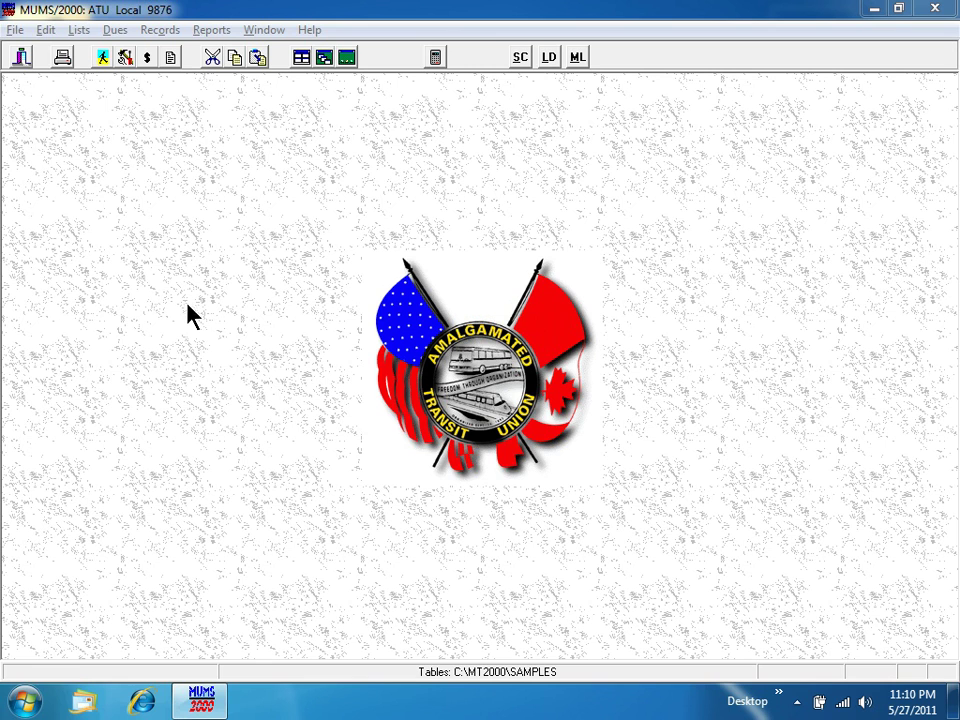
# - Open the Member Information records form
pyautogui.click(103, 58)
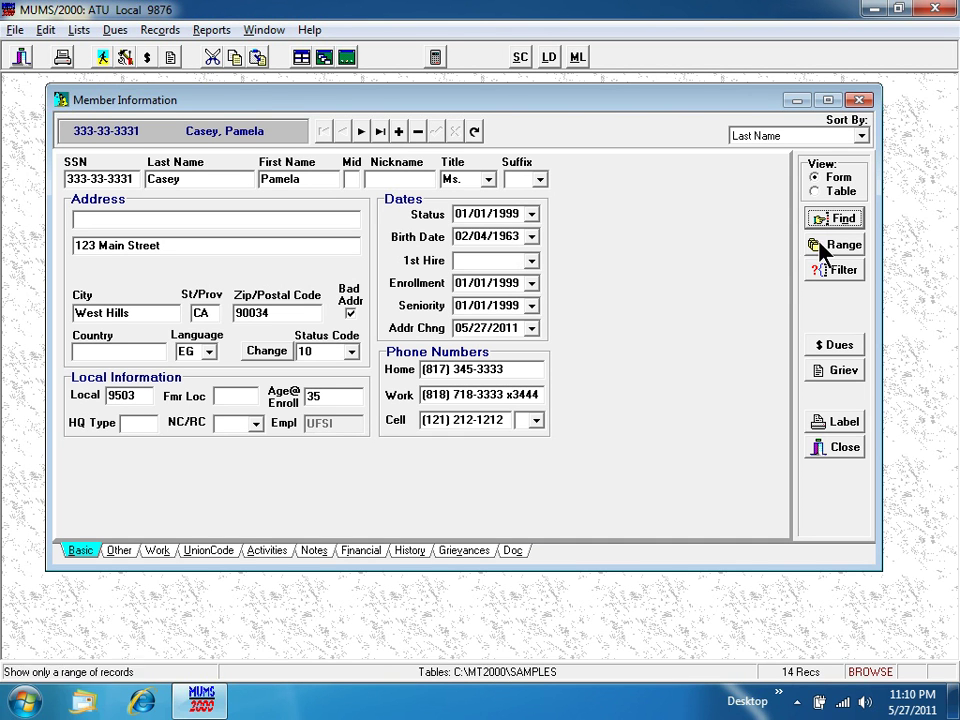
# - Search the member list by the member's last name and load the matching record
pyautogui.click(850, 222)
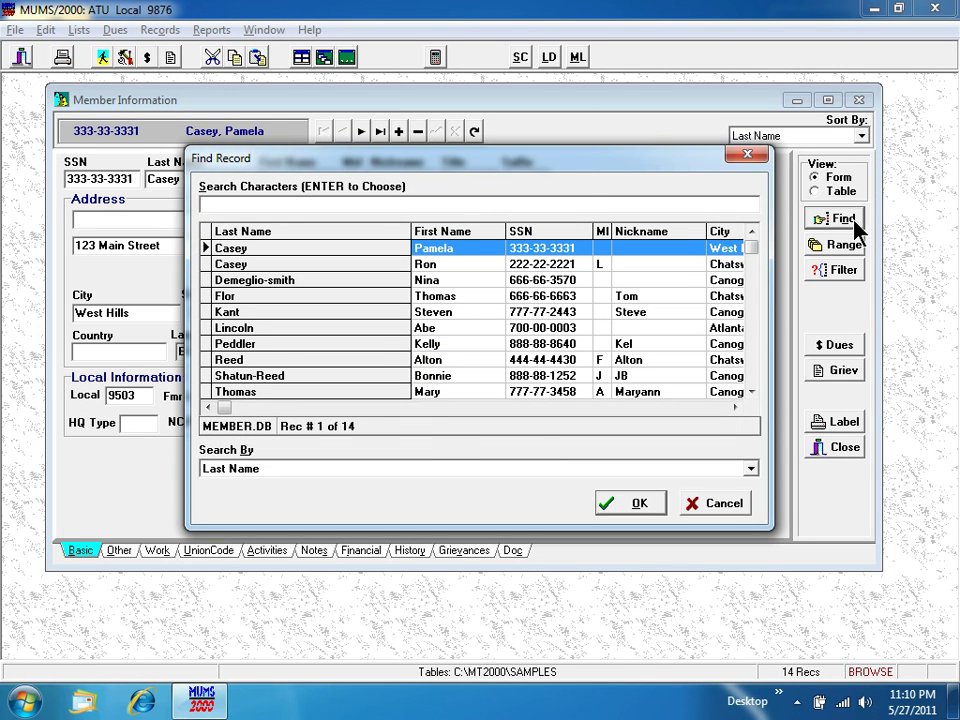
pyautogui.write('Was')
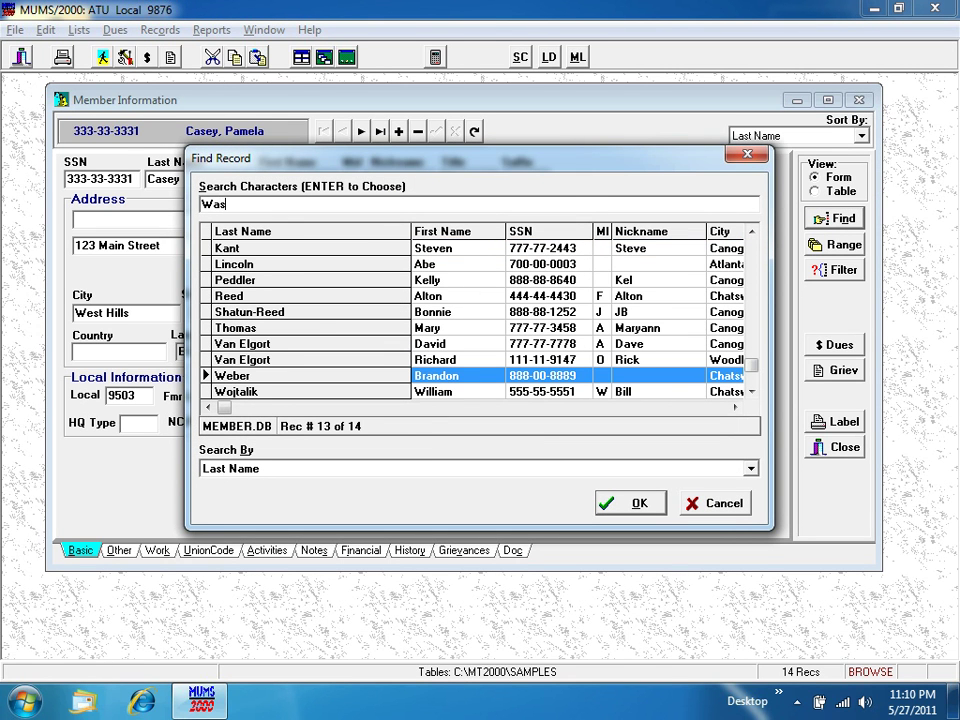
pyautogui.write('h')
pyautogui.press('Return')
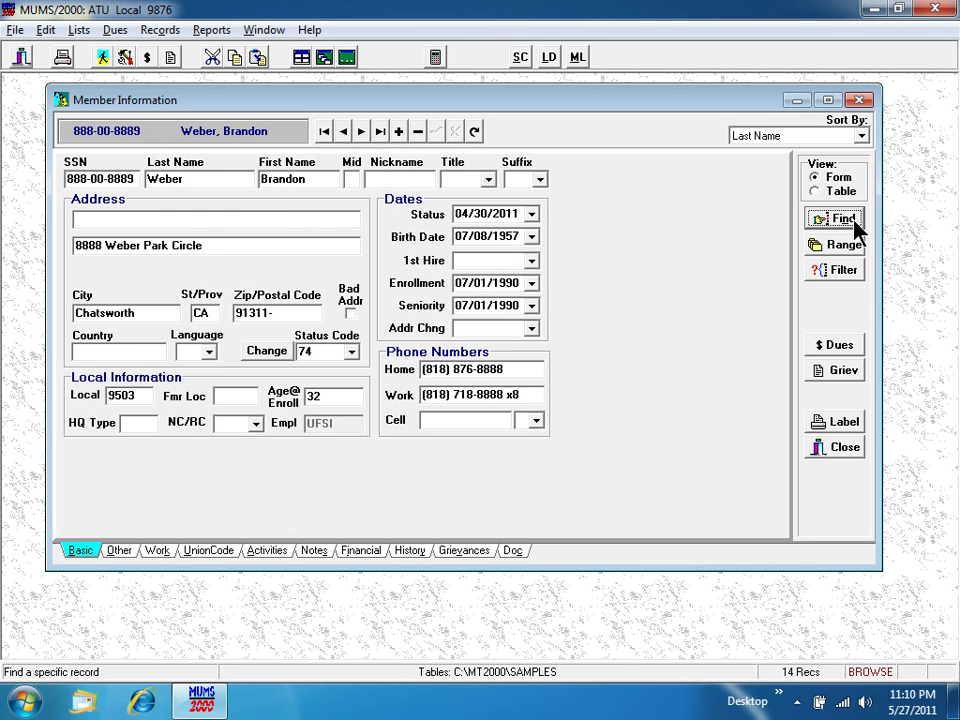
# - Insert a new member record and enter the member's SSN, last name and first name
pyautogui.click(399, 132)
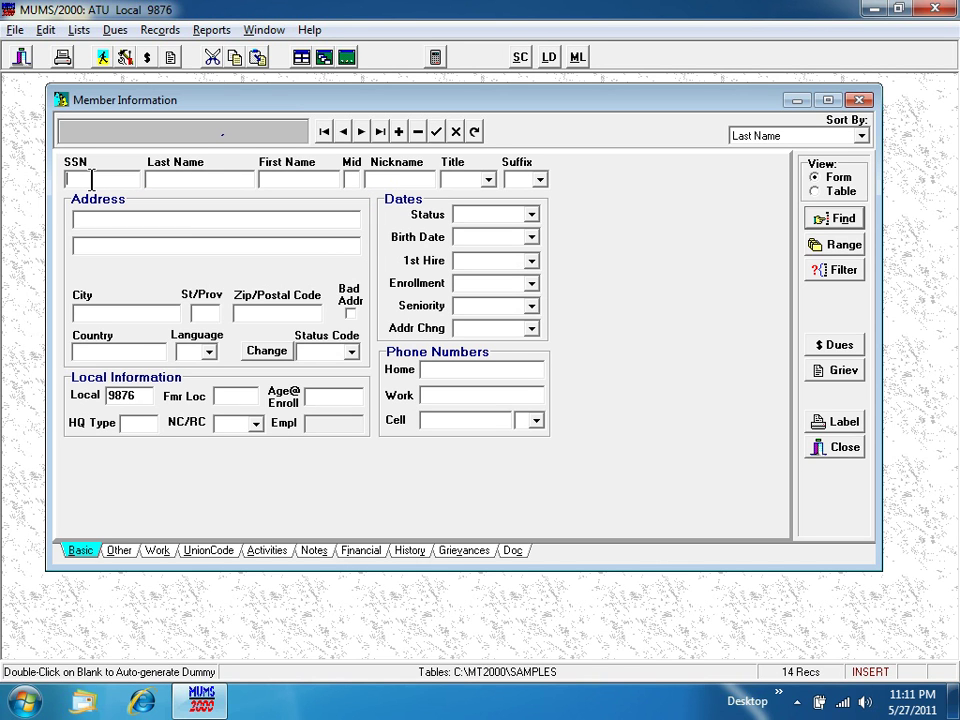
pyautogui.write('987-')
pyautogui.write('55-')
pyautogui.write('4321')
pyautogui.press('Tab')
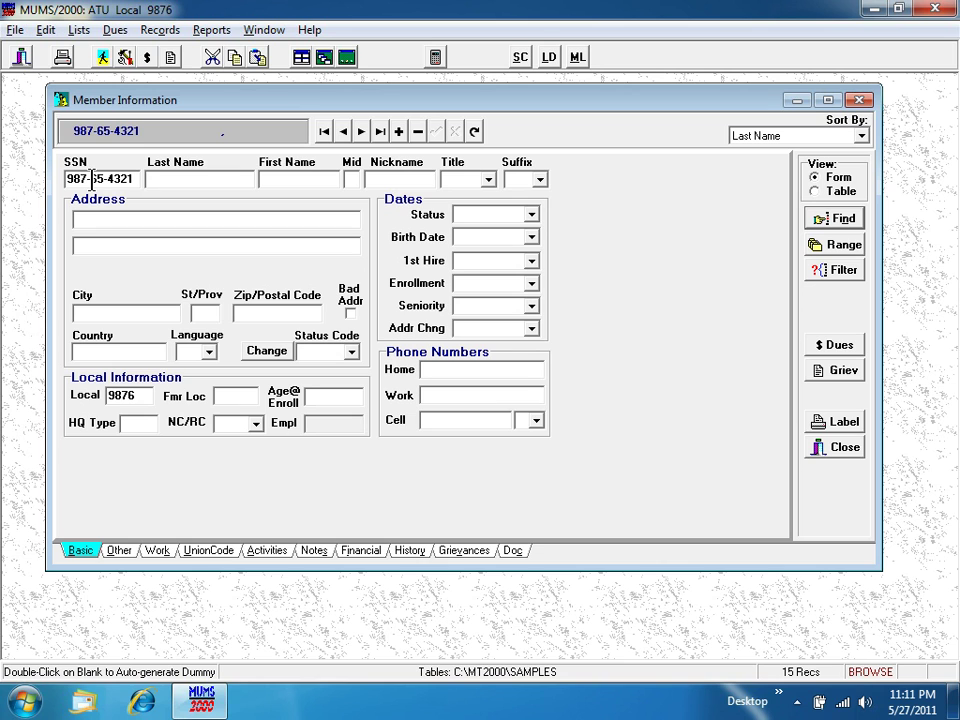
pyautogui.write('Washing')
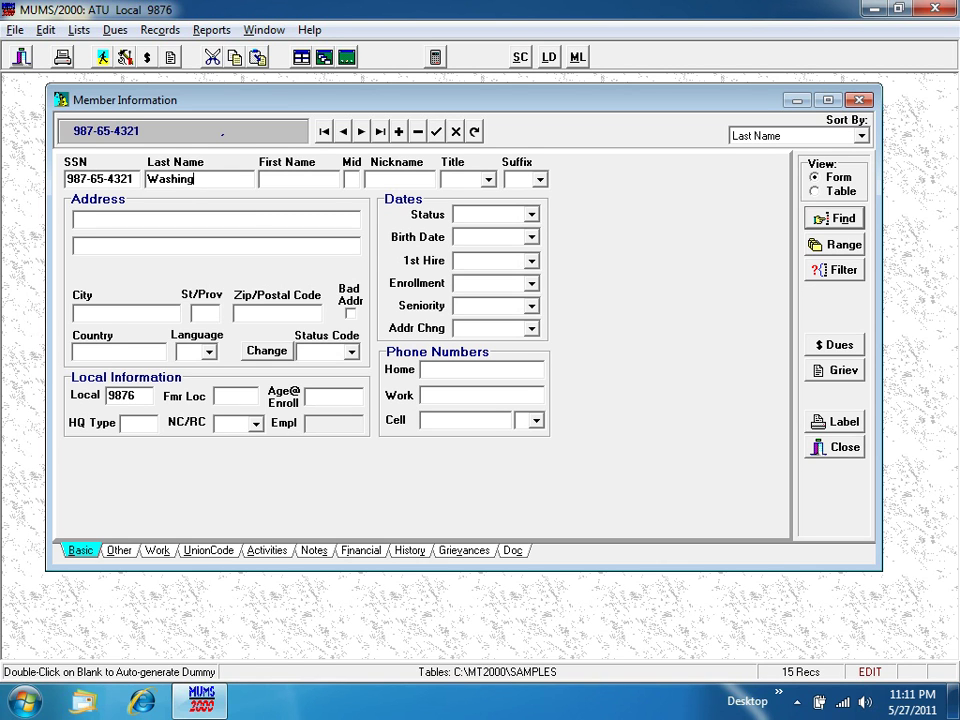
pyautogui.write('ton')
pyautogui.press('Tab')
pyautogui.write('Geo')
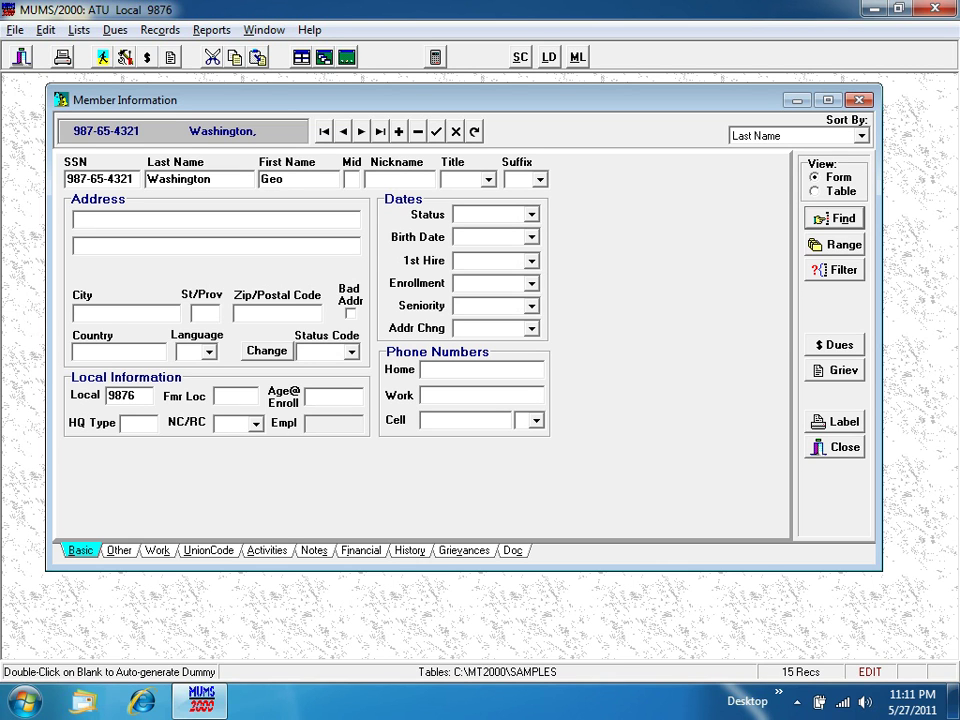
pyautogui.write('rge')
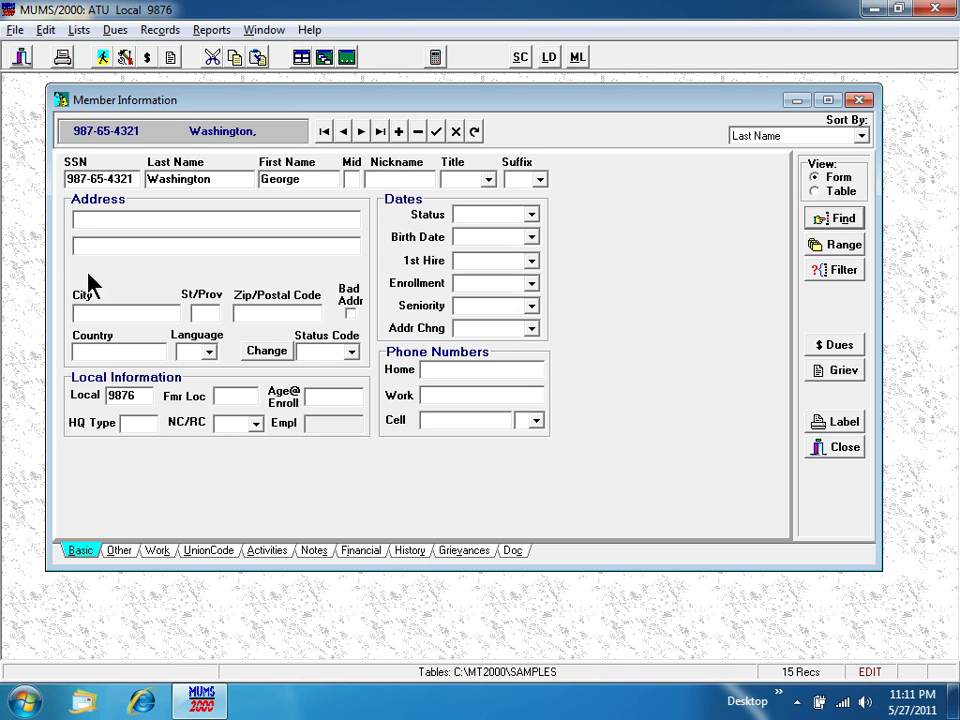
# - Enter the member's street address, city, state and ZIP code
pyautogui.click(86, 248)
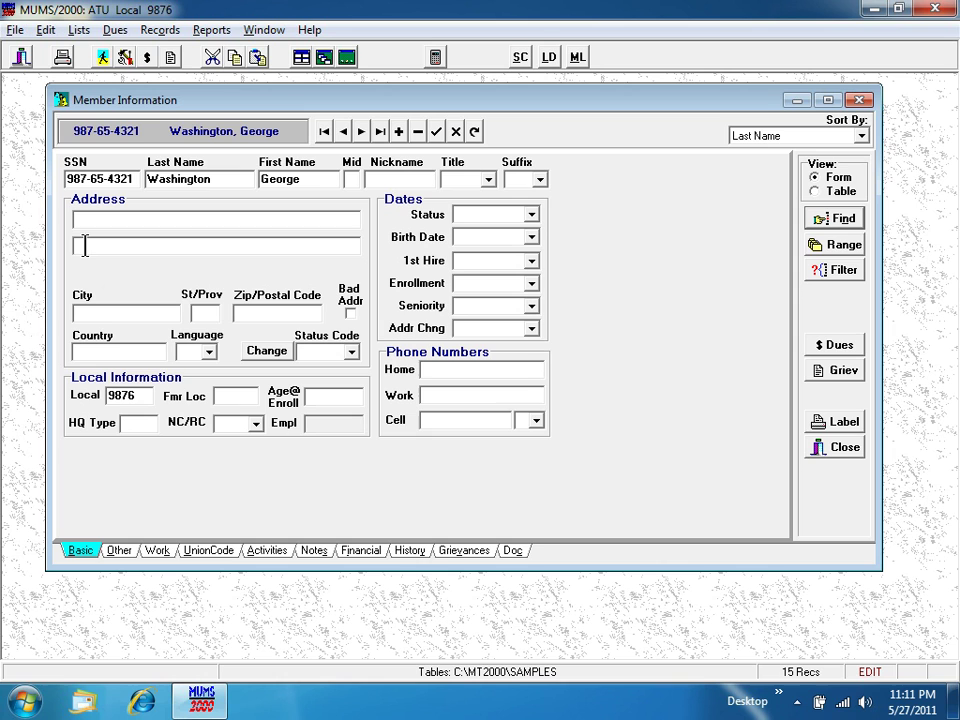
pyautogui.write('1600 Penn Ave')
pyautogui.click(94, 318)
pyautogui.write('Los ')
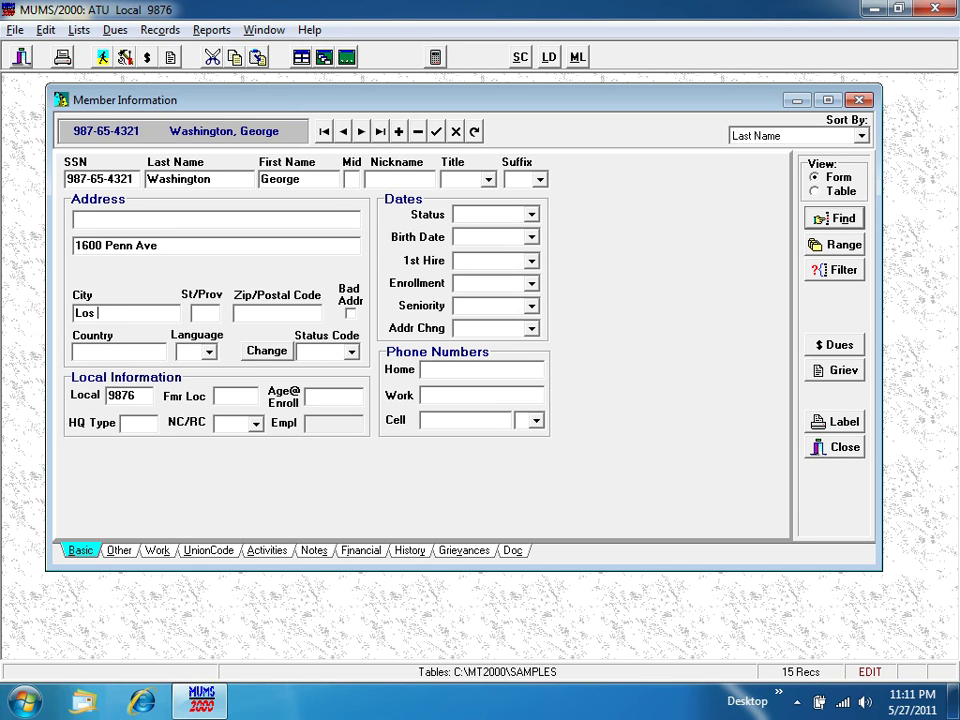
pyautogui.write('Angeles')
pyautogui.press('Tab')
pyautogui.write('CA')
pyautogui.press('Tab')
pyautogui.write('90101')
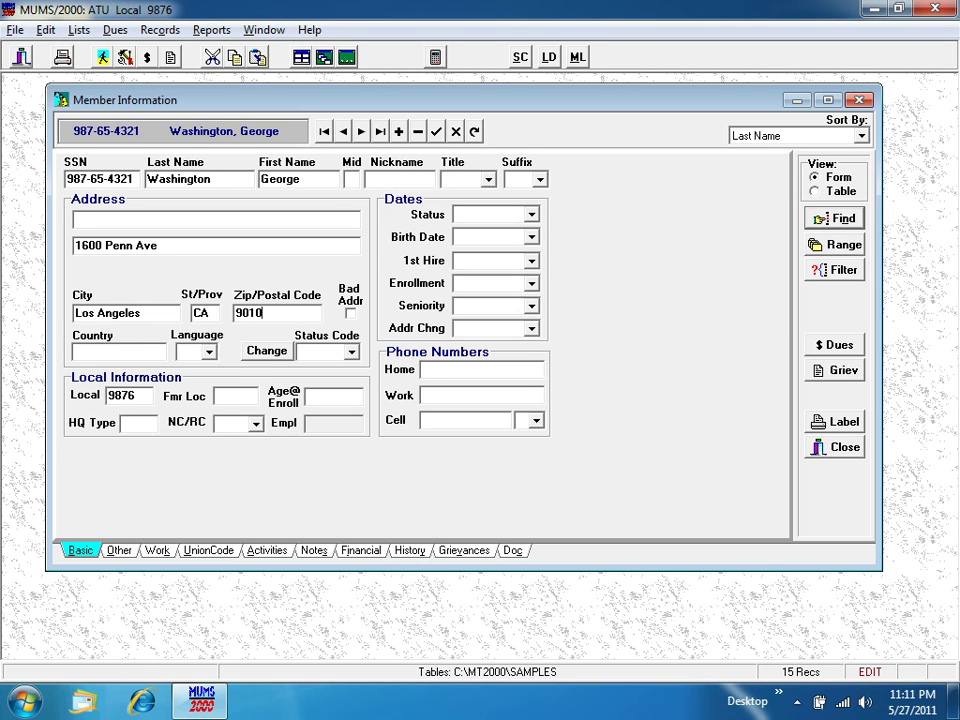
# - Set a New Member status change to 16 - New Member - Initiated for report month 04/2011
pyautogui.click(268, 352)
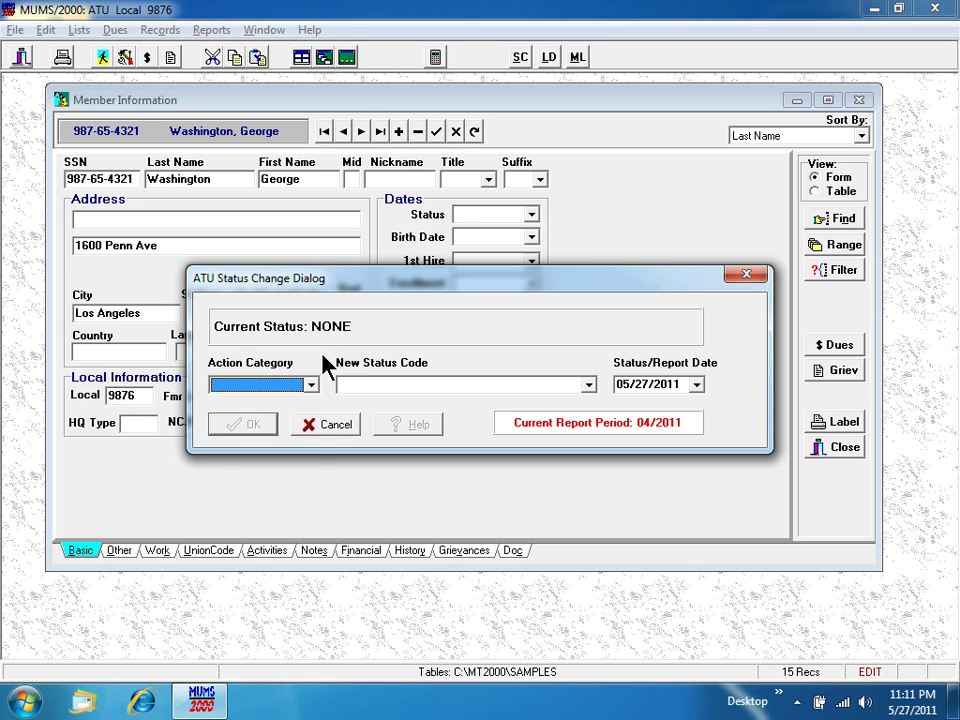
pyautogui.click(312, 387)
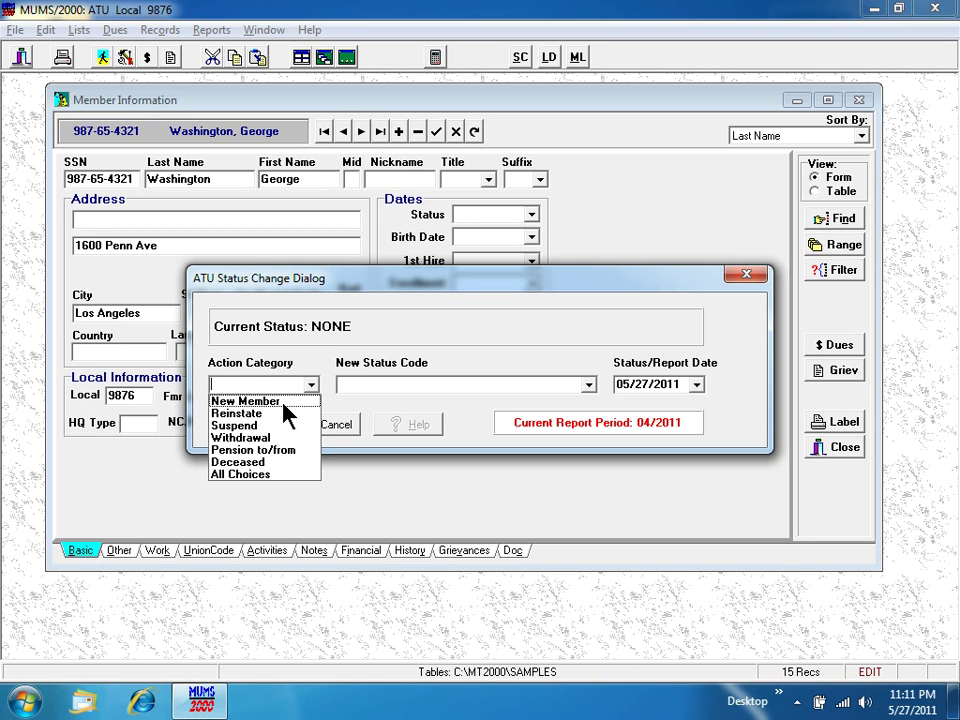
pyautogui.click(281, 401)
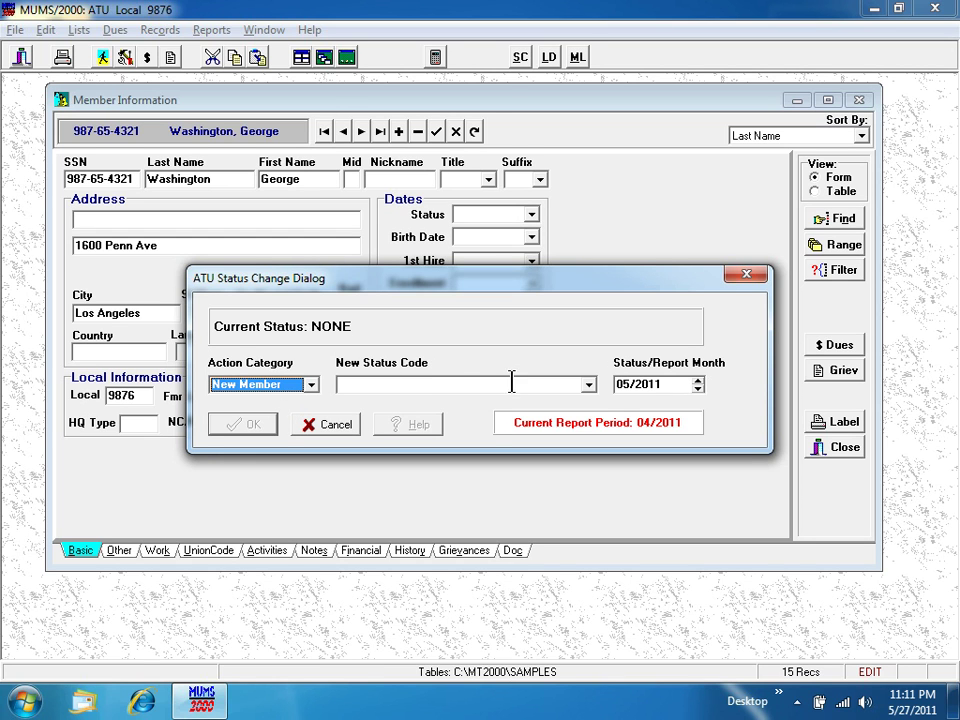
pyautogui.click(594, 393)
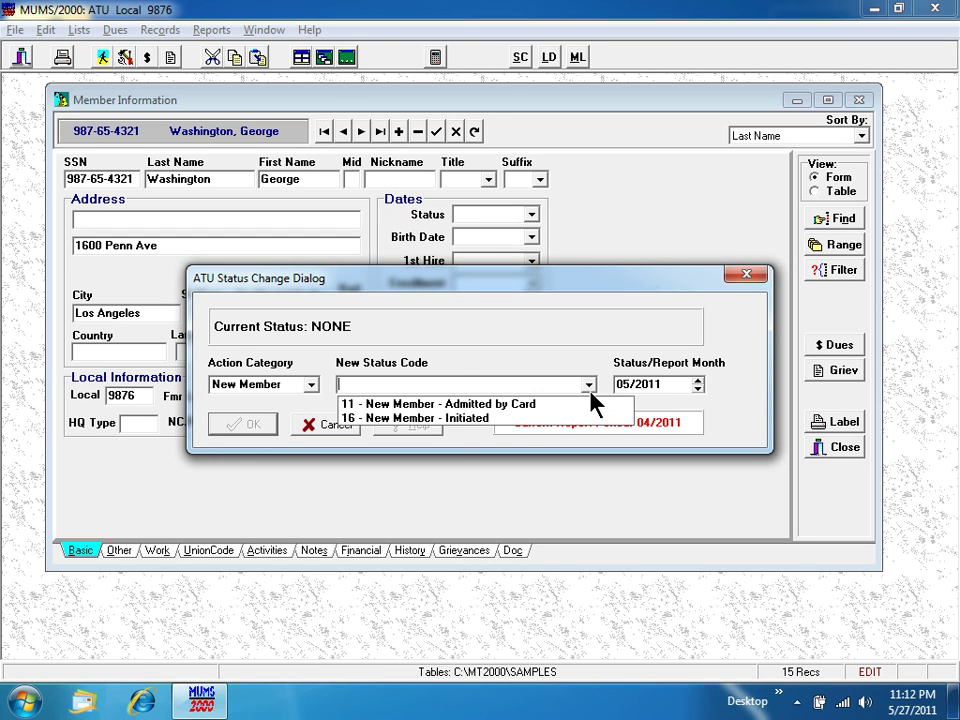
pyautogui.click(460, 418)
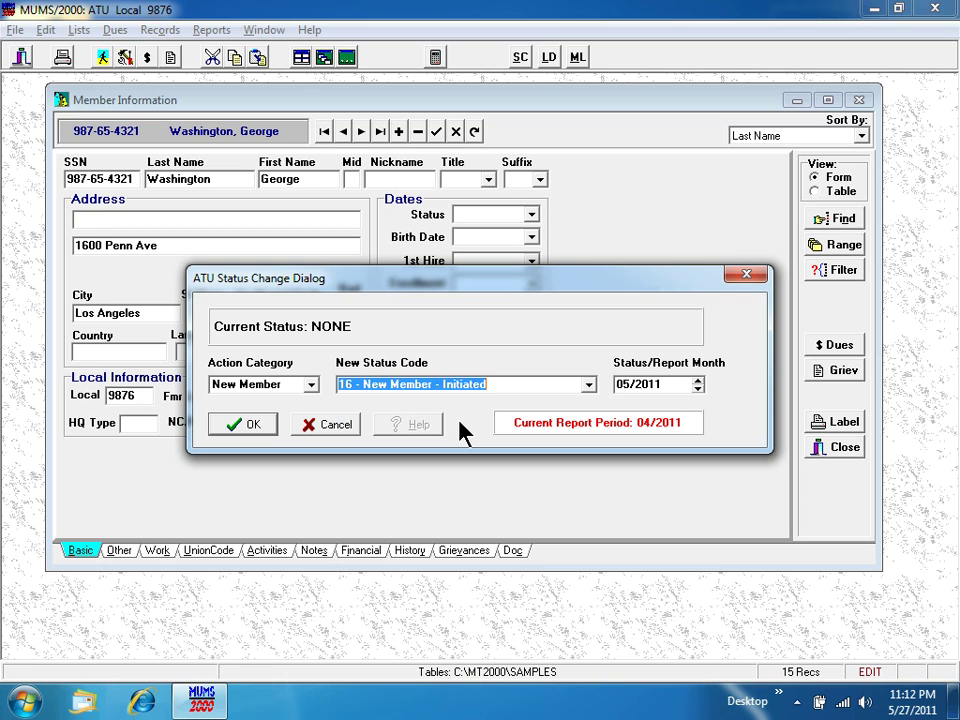
pyautogui.click(698, 389)
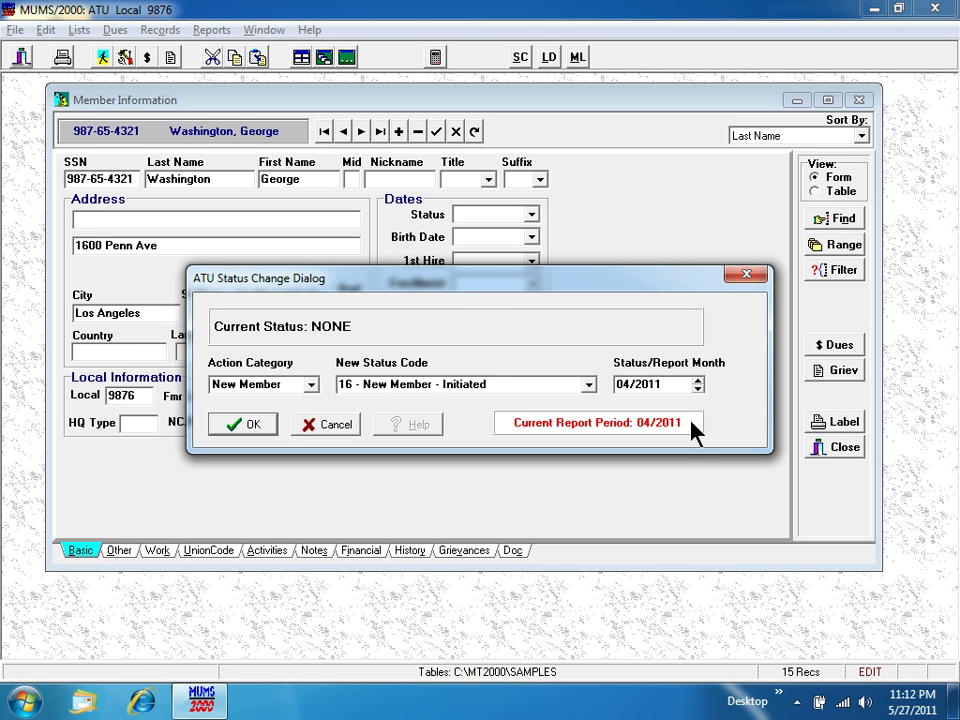
pyautogui.click(249, 427)
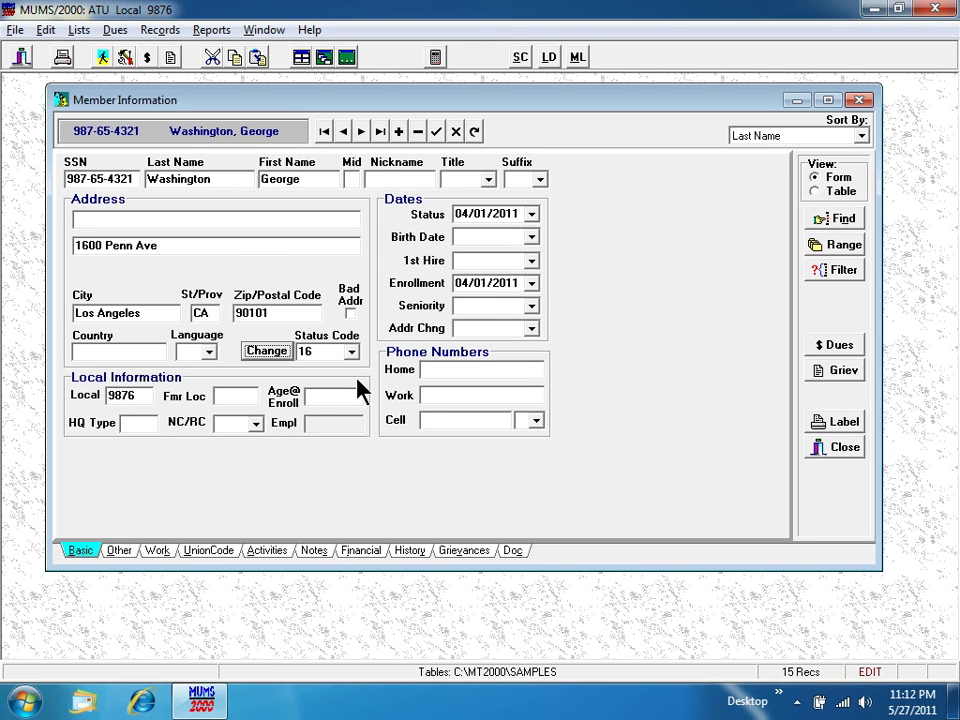
pyautogui.click(468, 325)
pyautogui.click(459, 237)
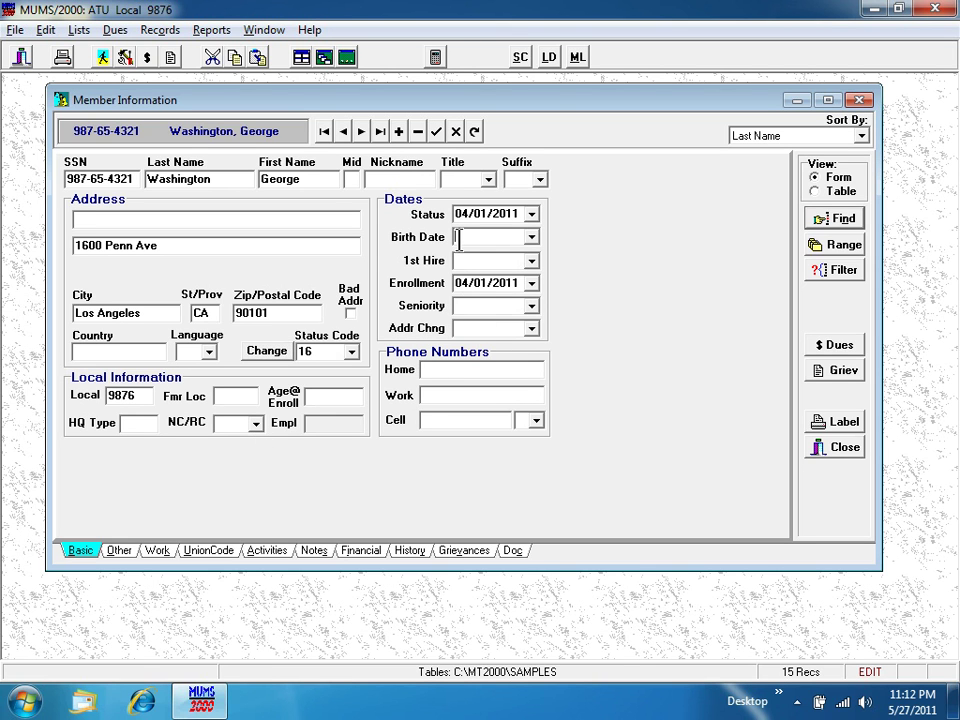
pyautogui.write('02/14/')
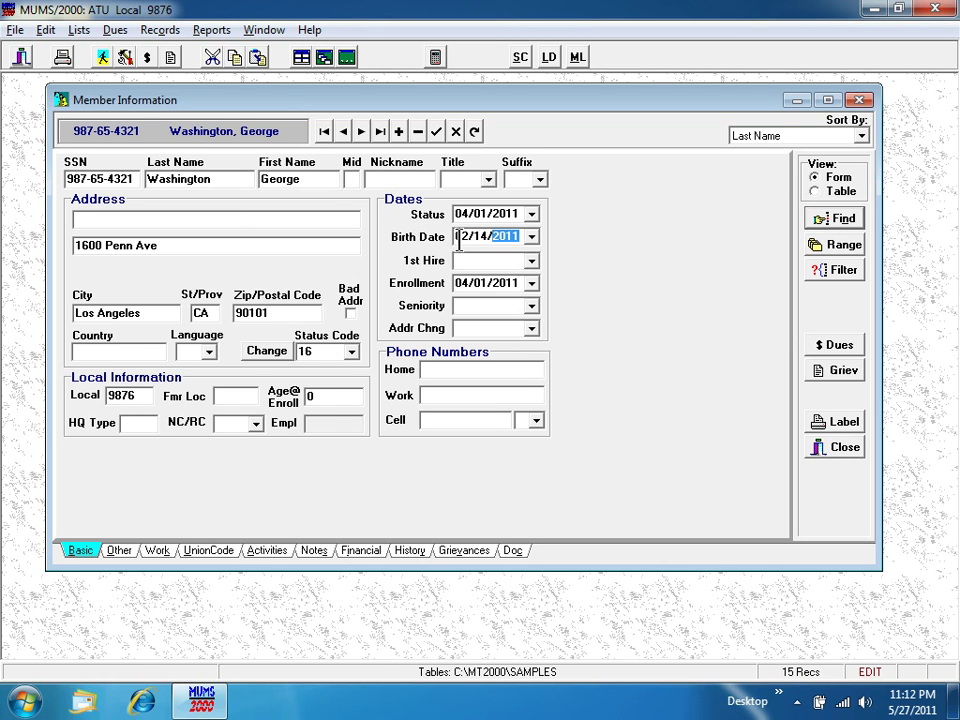
pyautogui.write('1970')
# - Post changes and set work details: employer UFSI, location CA, title Bus Driver, class Regular Full Time
pyautogui.click(168, 546)
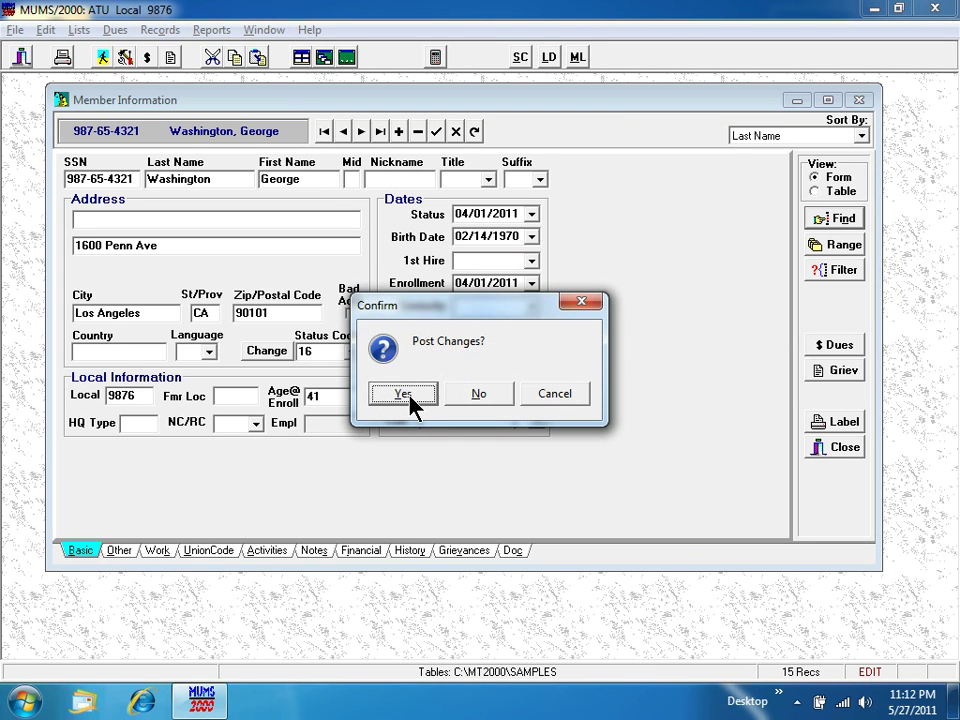
pyautogui.click(405, 394)
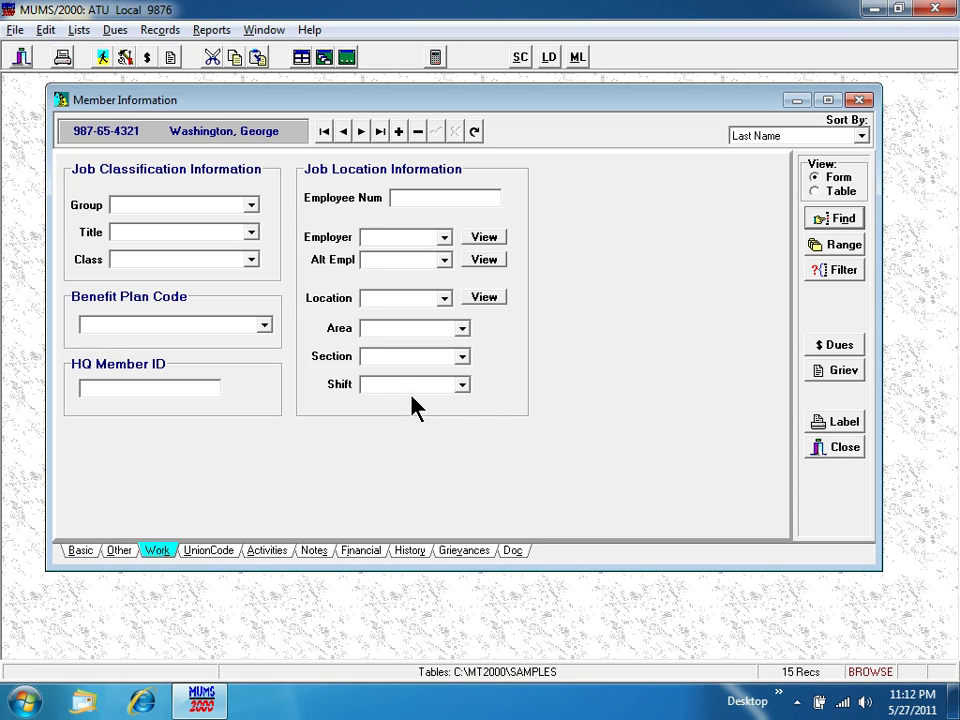
pyautogui.click(446, 240)
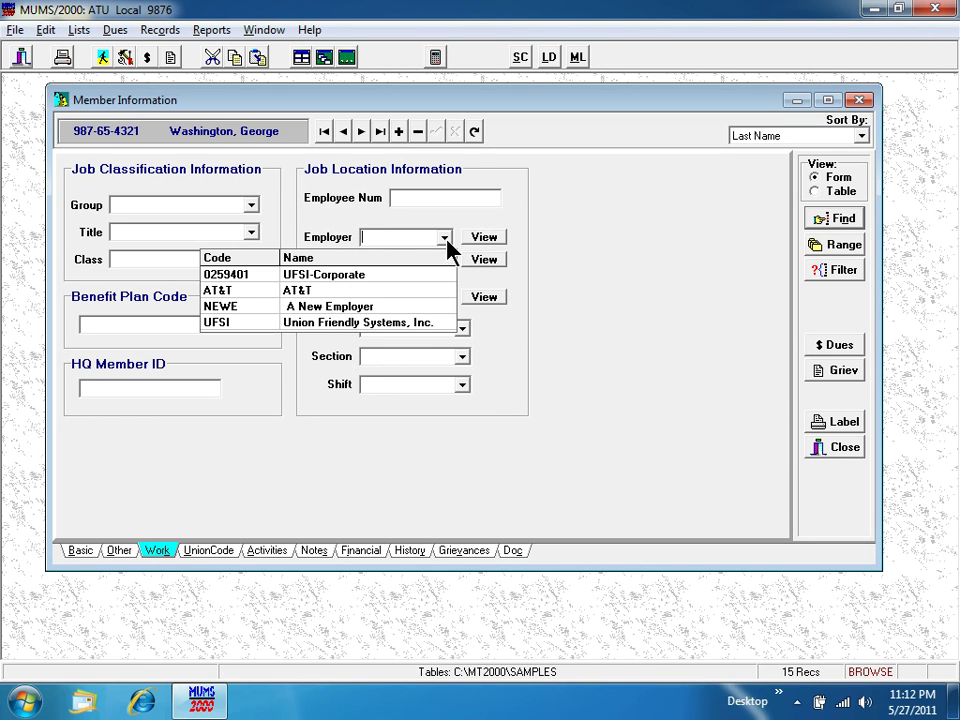
pyautogui.click(331, 321)
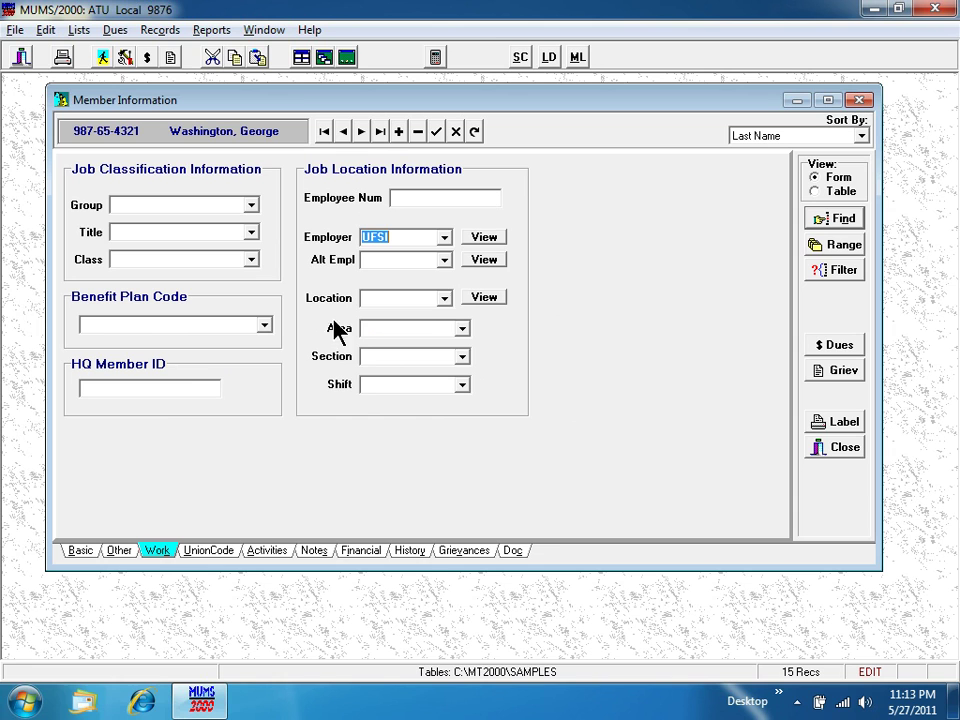
pyautogui.click(447, 298)
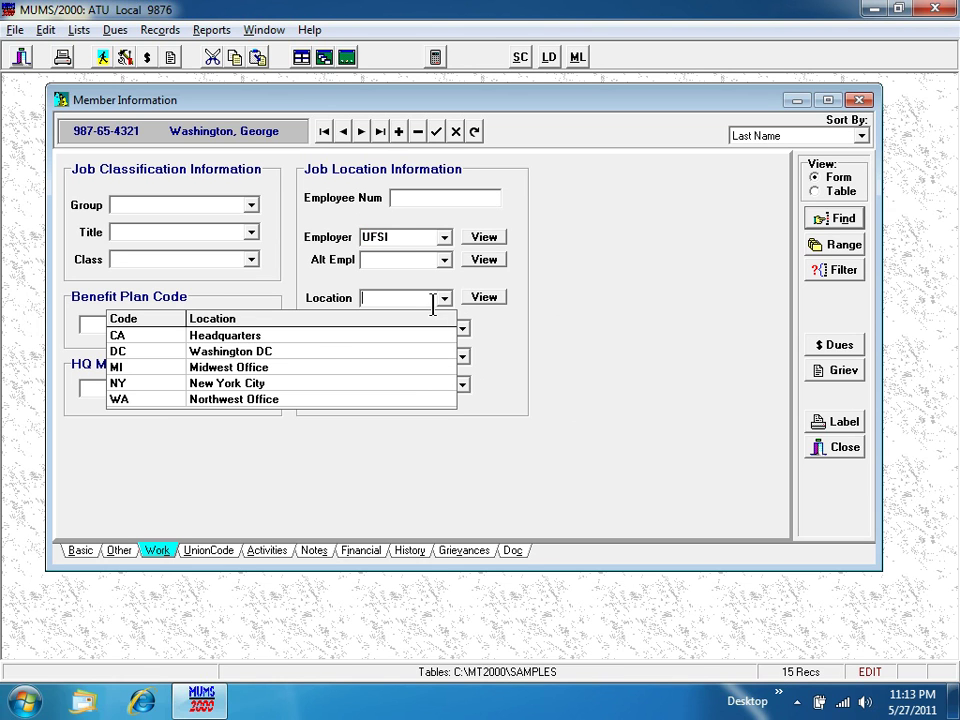
pyautogui.click(281, 335)
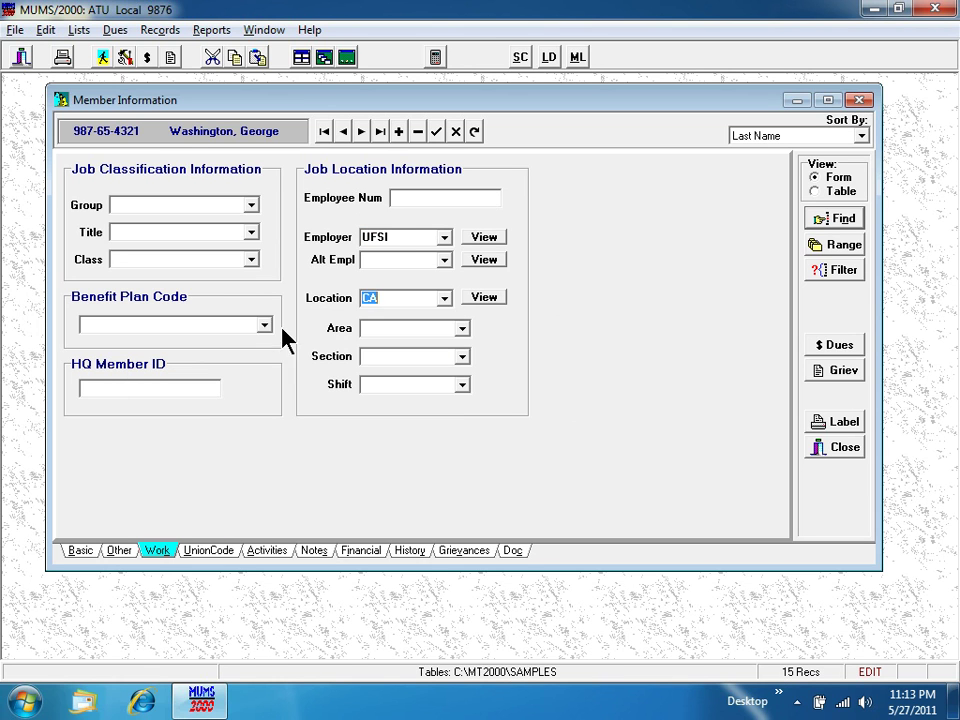
pyautogui.click(251, 232)
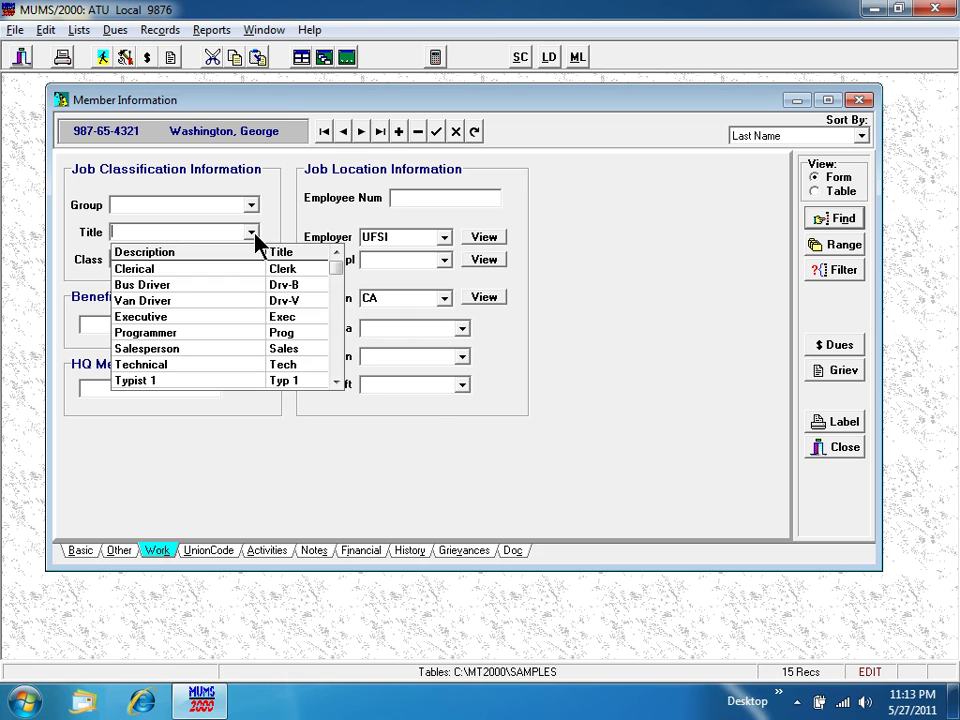
pyautogui.click(229, 289)
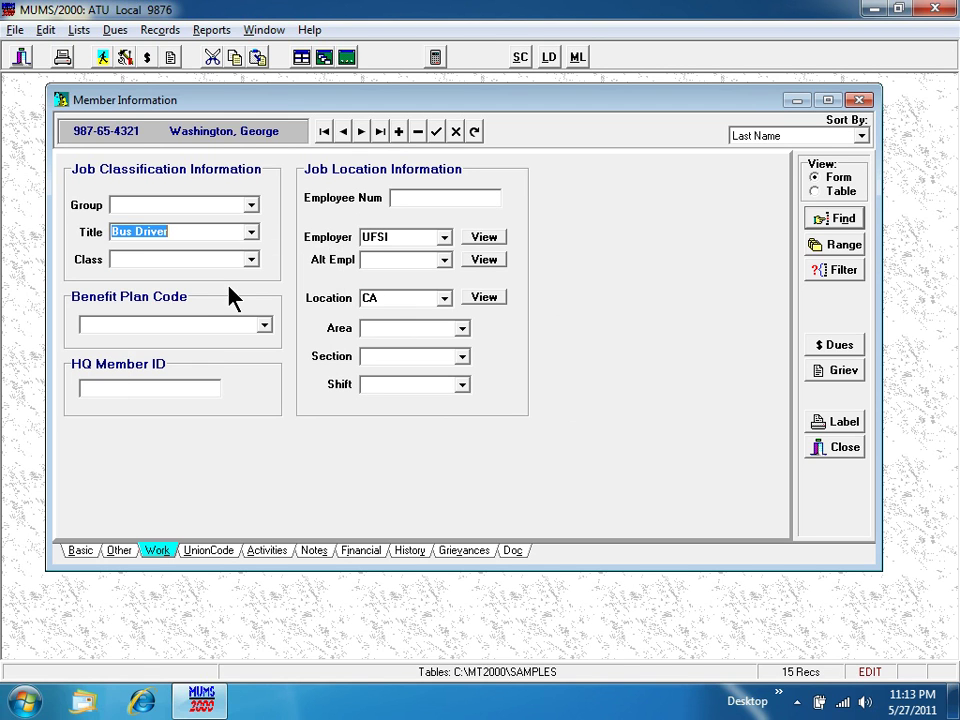
pyautogui.click(251, 264)
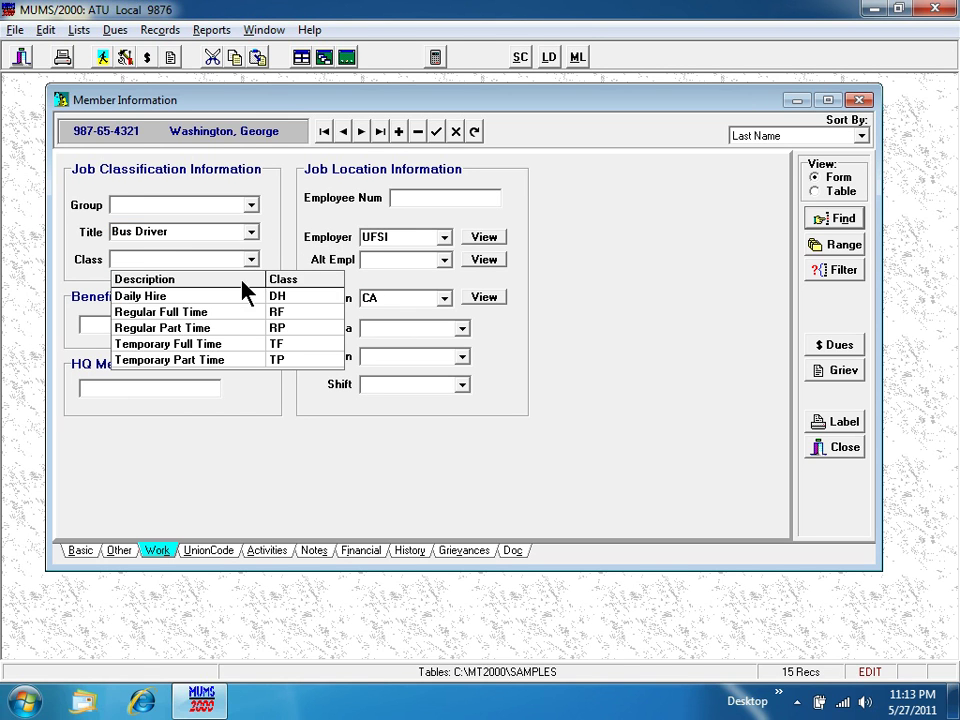
pyautogui.click(221, 315)
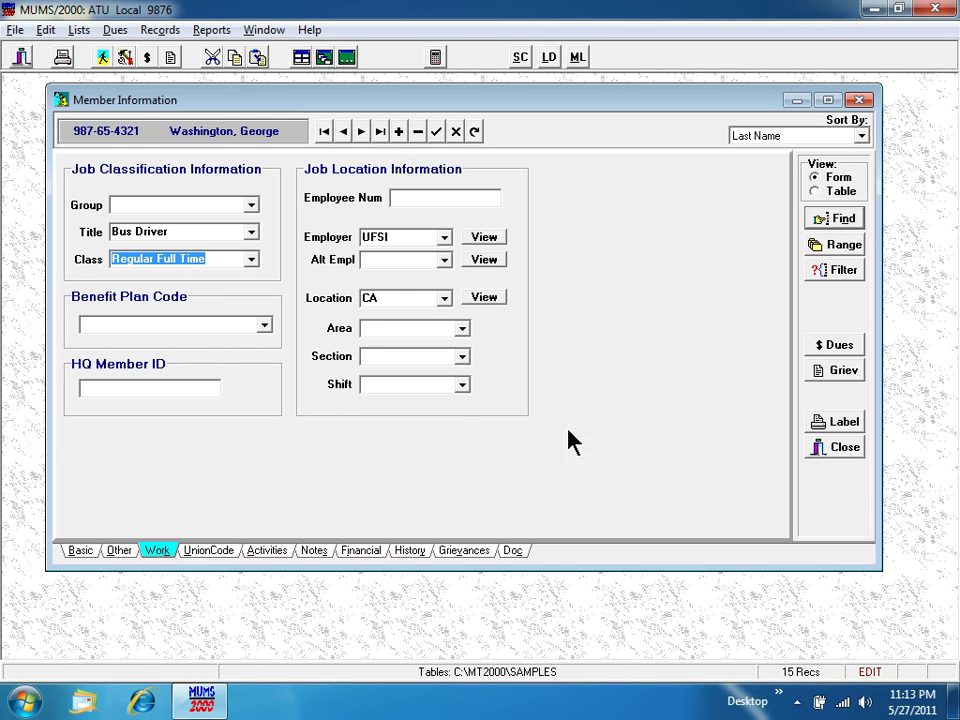
# - Close the Member Information form
pyautogui.click(840, 448)
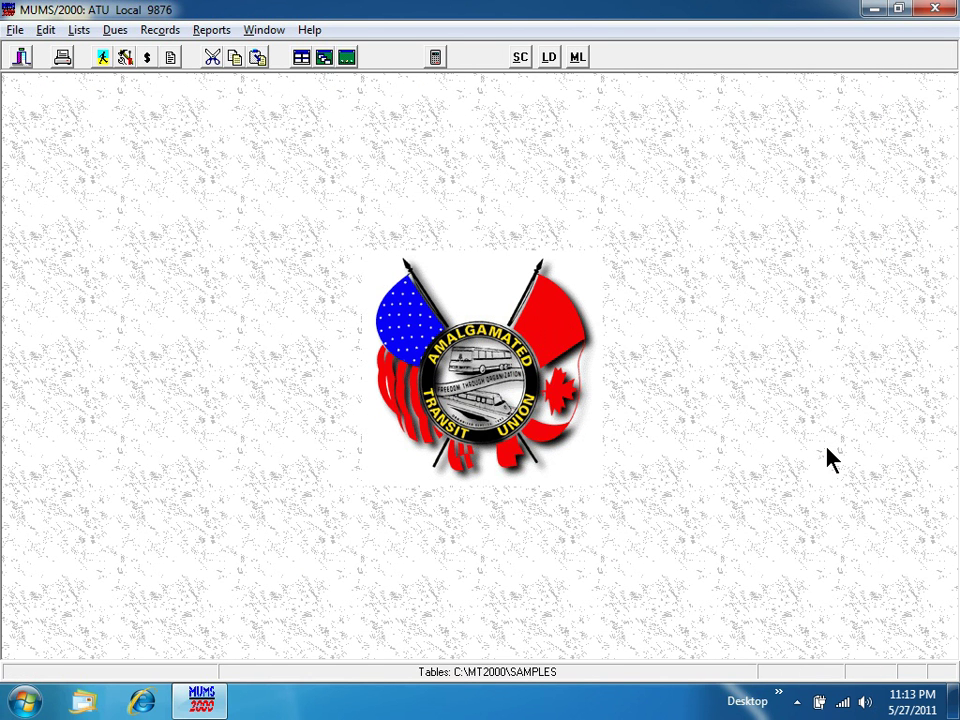